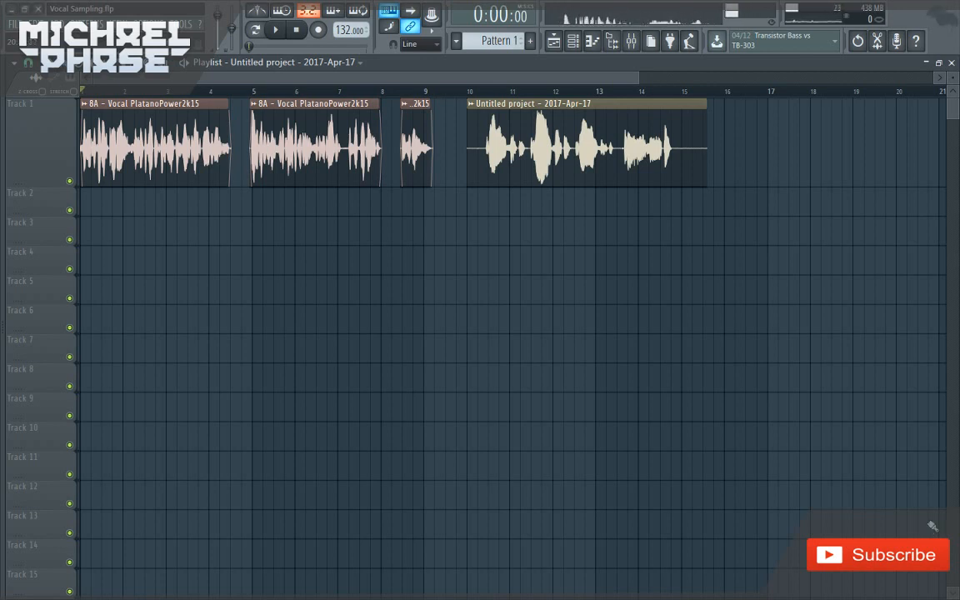
Play back the vocal clips on Track 1 from the start, and the Untitled project clip from bar 10
key("space")
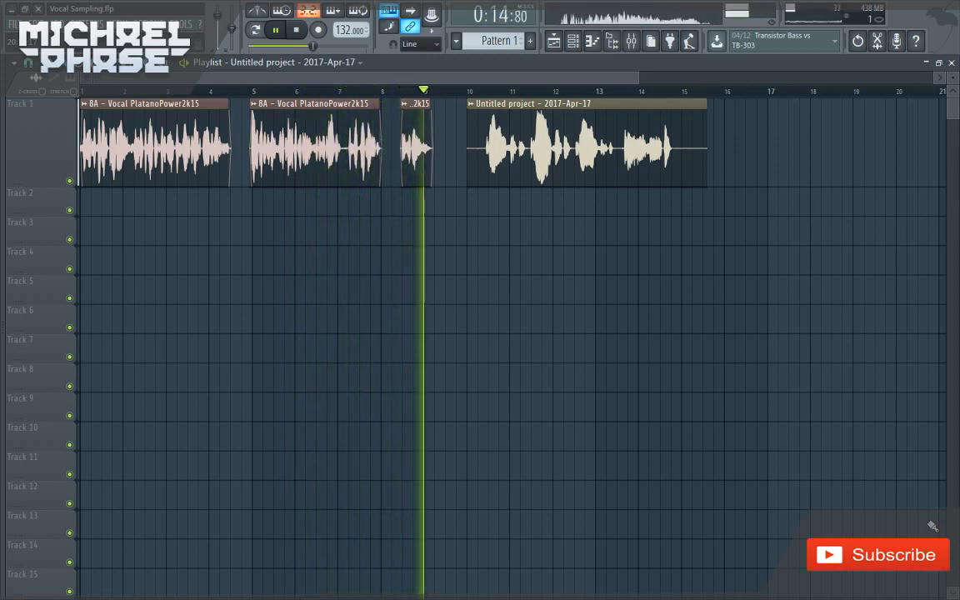
key("space")
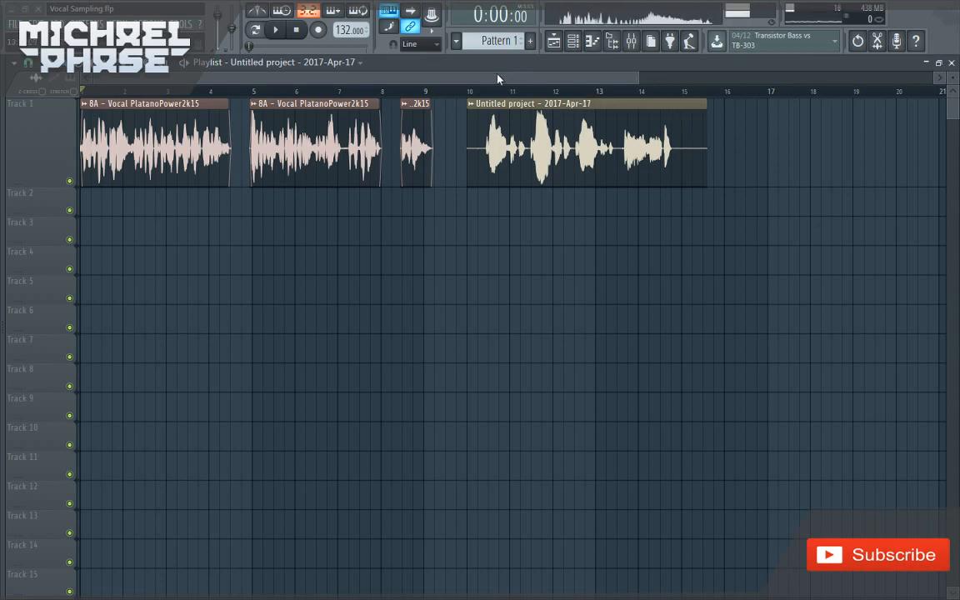
left_click(467, 91)
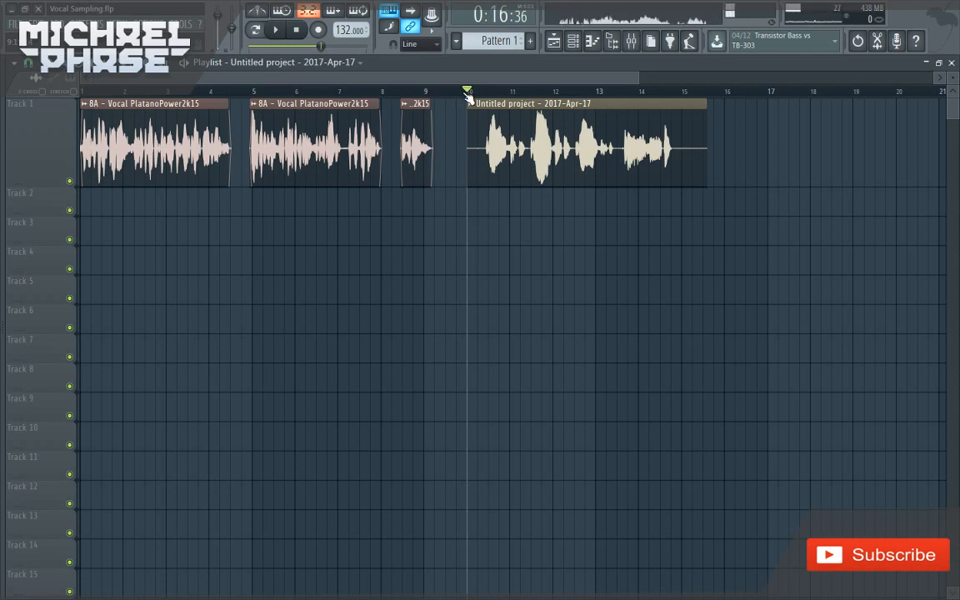
key("space")
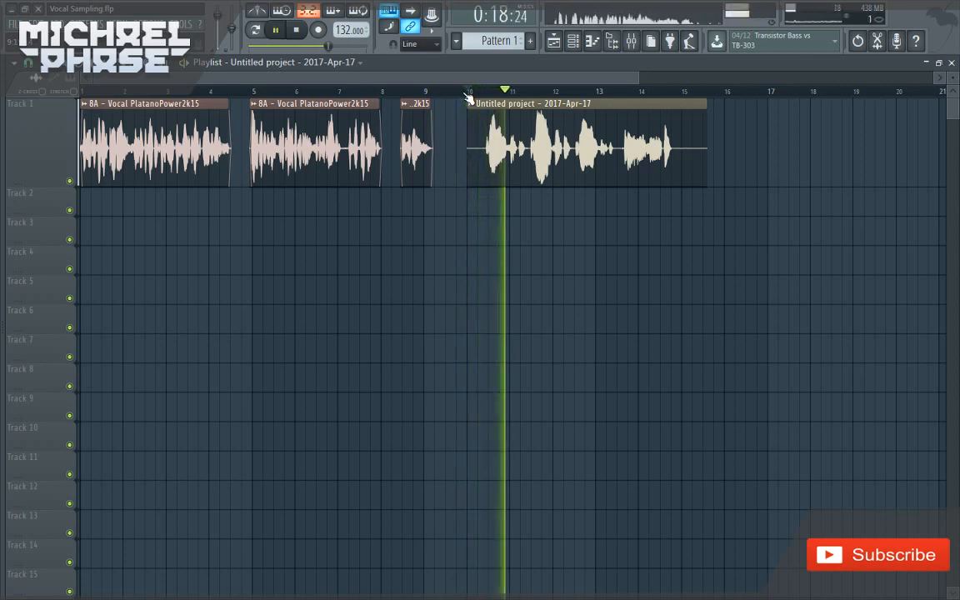
left_click(631, 42)
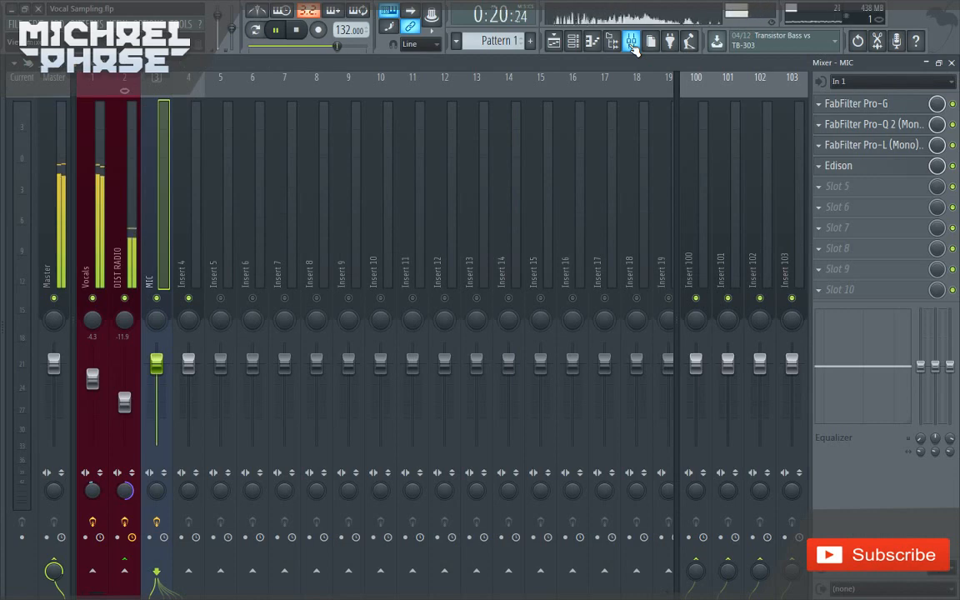
left_click(631, 42)
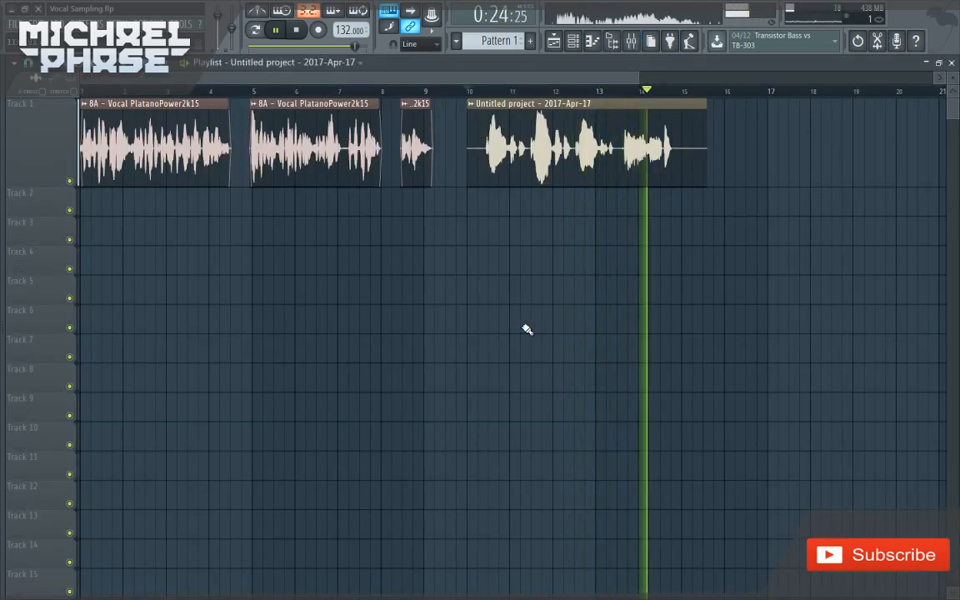
key("space")
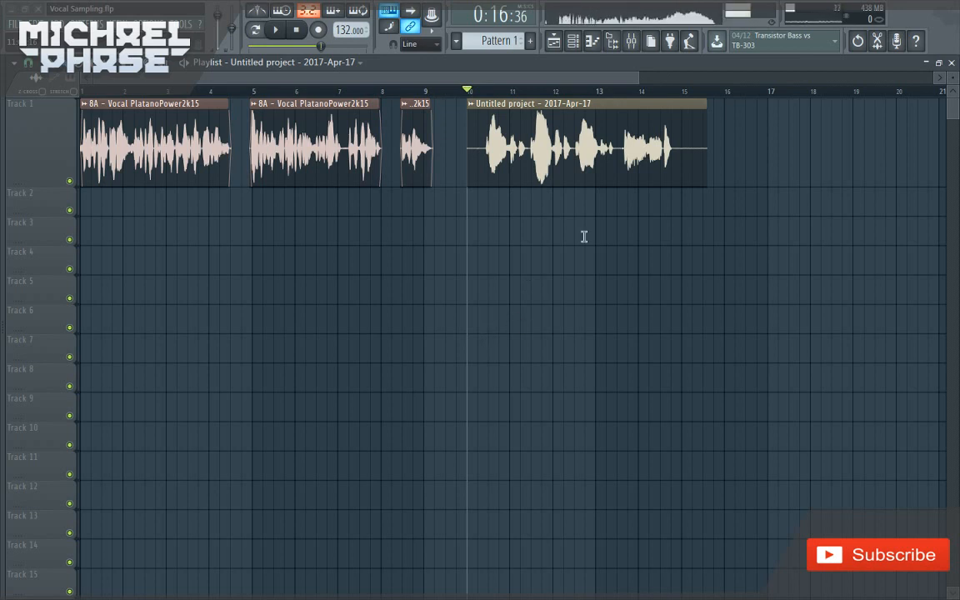
Show the effect chain of the Vocals track in the maximized mixer
left_click(631, 41)
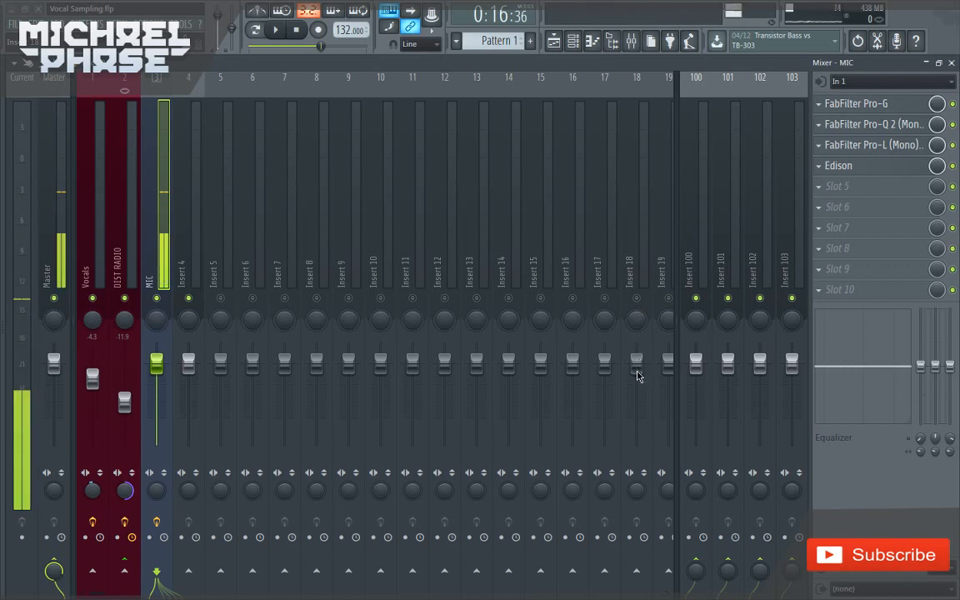
left_click(92, 237)
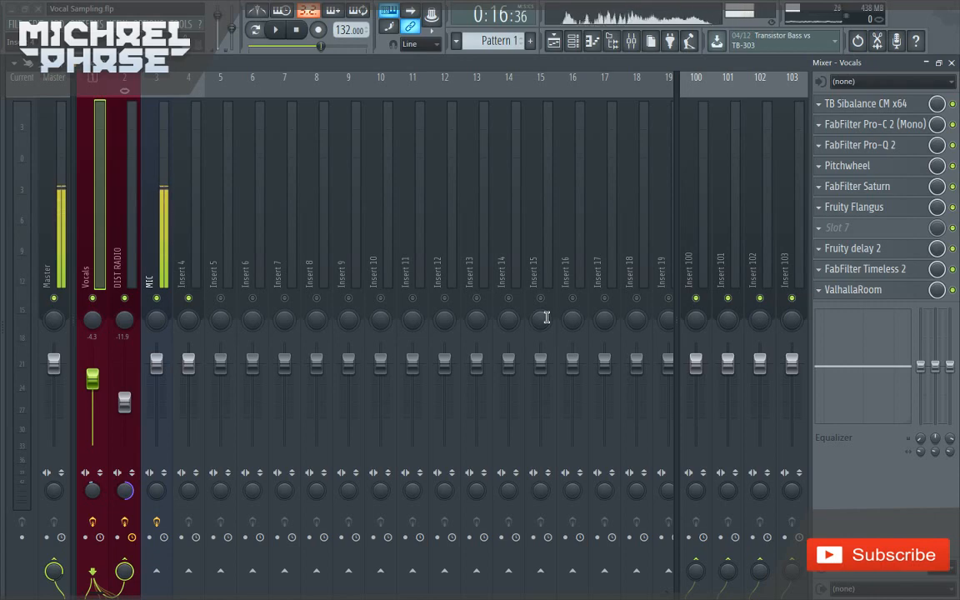
left_click(926, 63)
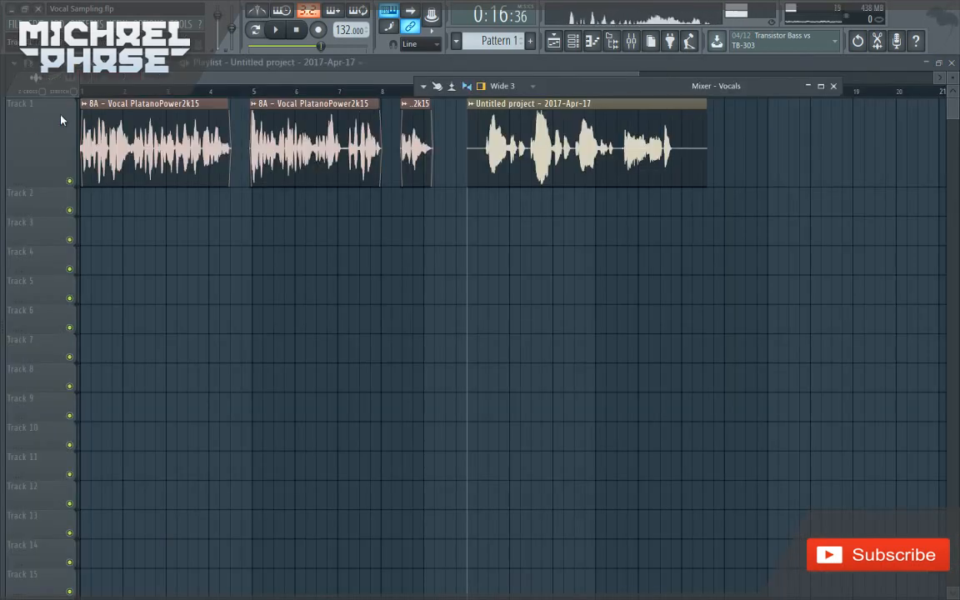
left_click(631, 45)
left_click(631, 45)
double_click(591, 87)
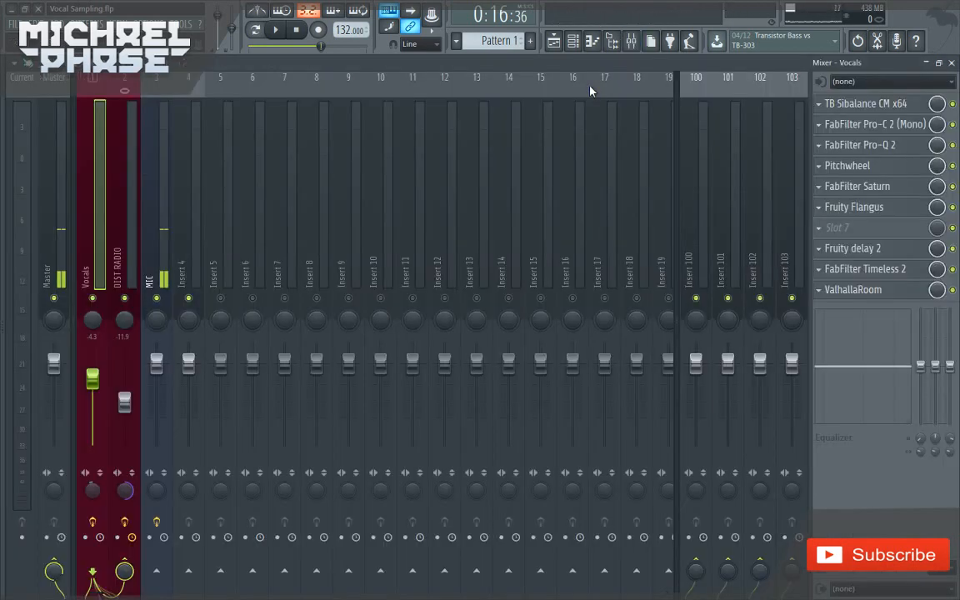
Examine the FabFilter Pro-Q 2 curve and spectrum on the Vocals track during playback, and close the equalizer
left_click(882, 148)
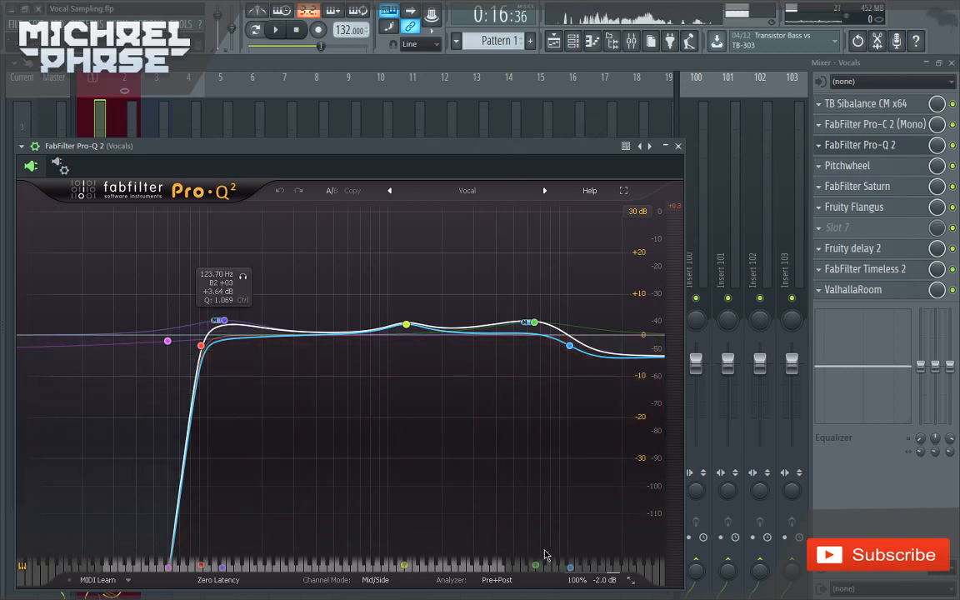
mouse_move(581, 583)
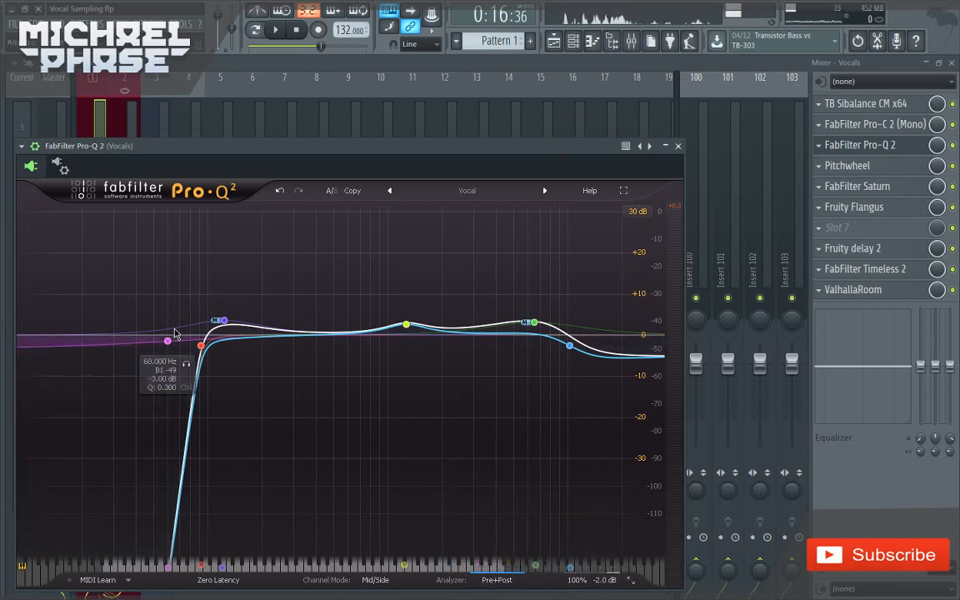
key("space")
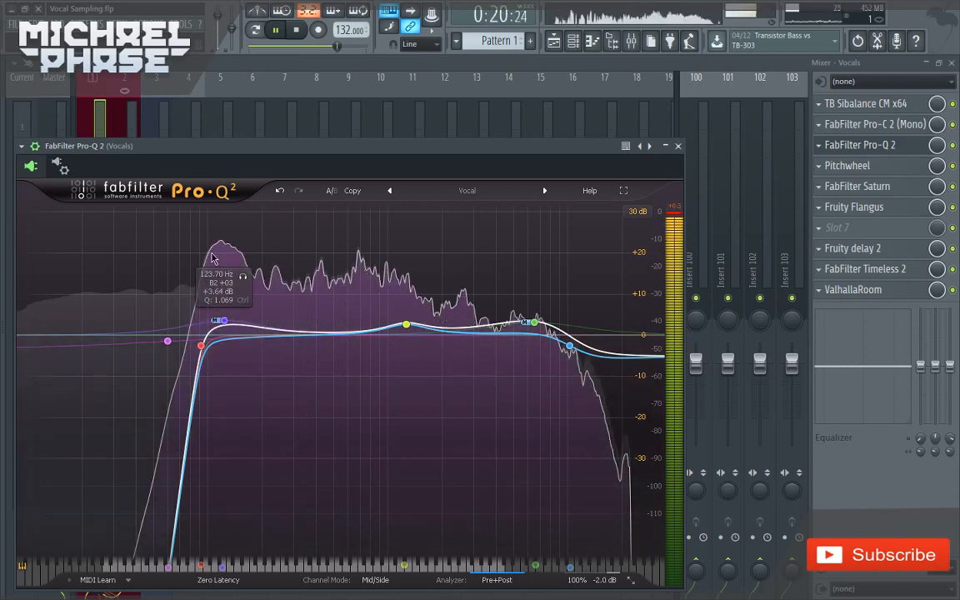
mouse_move(220, 251)
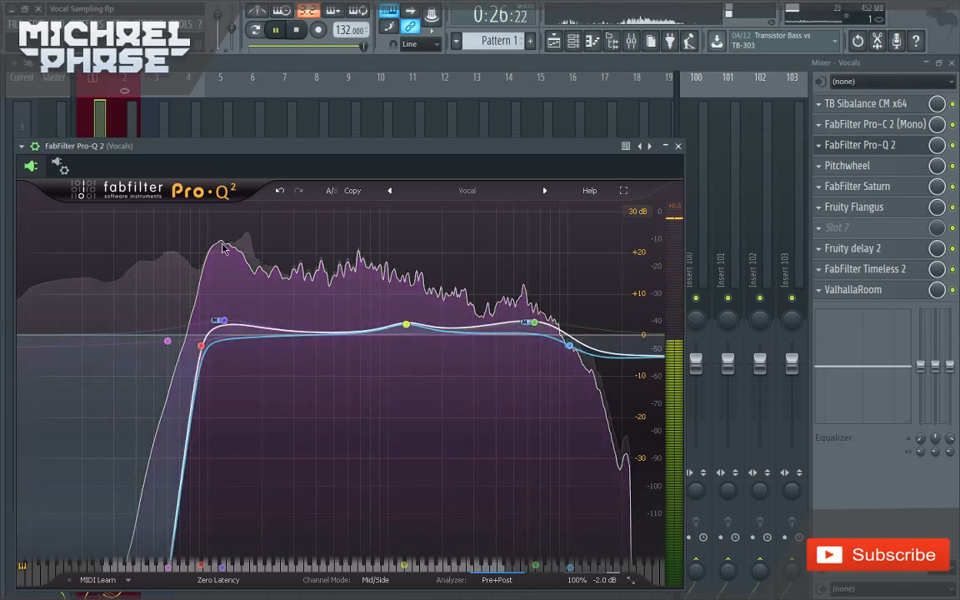
mouse_move(225, 325)
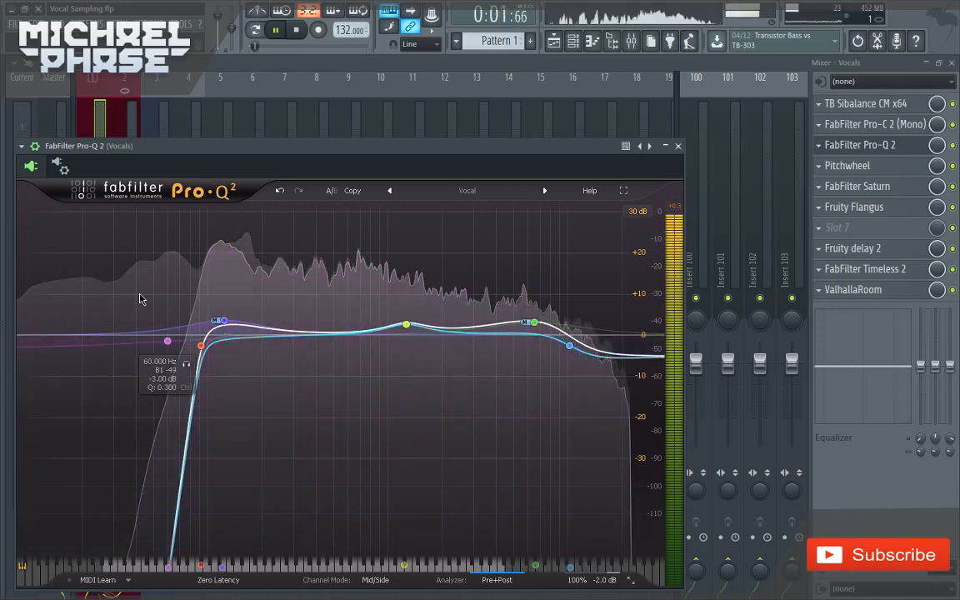
key("space")
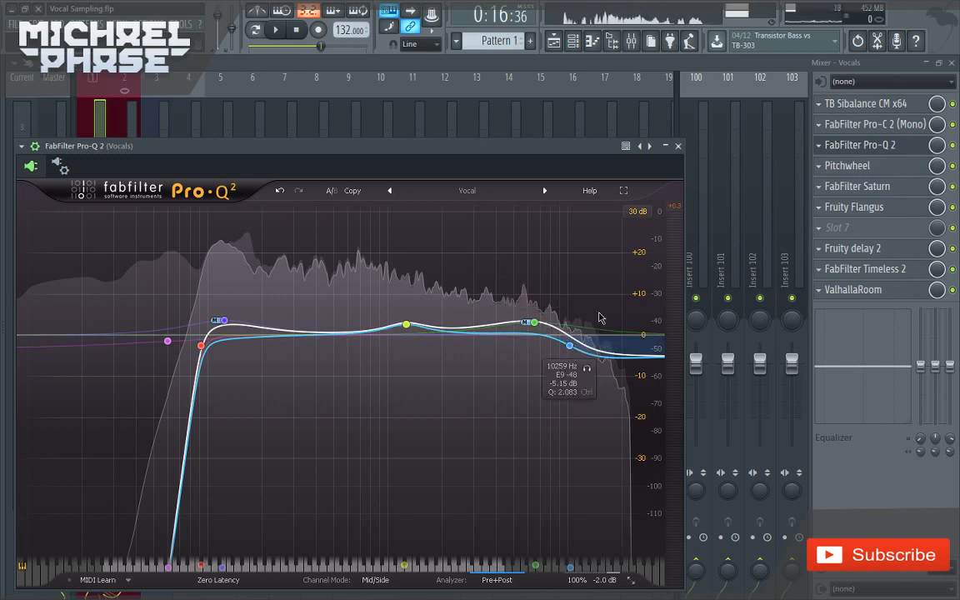
left_click(678, 146)
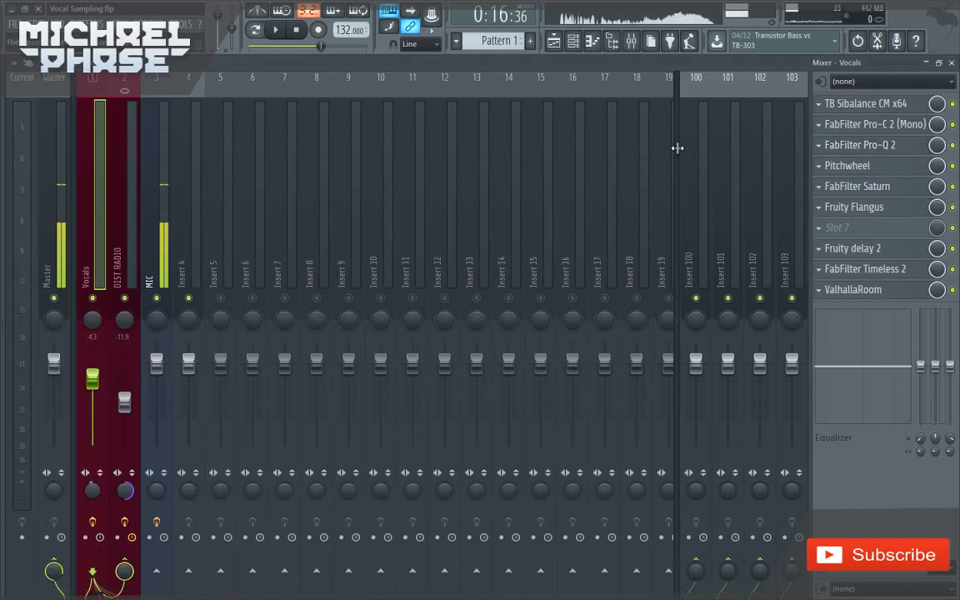
Examine the pitch and timbre shift settings of Pitchwheel on the Vocals track, and close the plugin
left_click(899, 170)
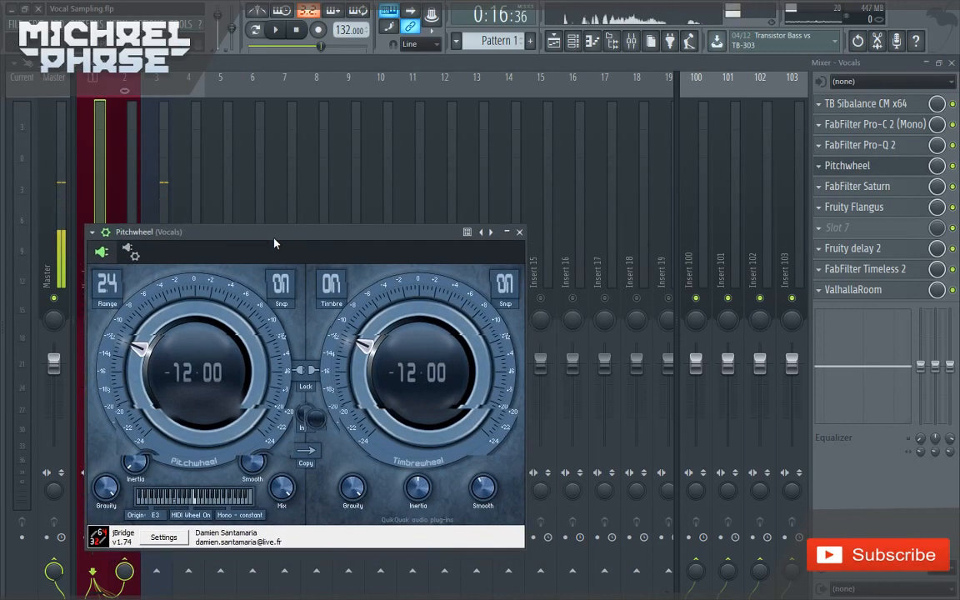
mouse_move(274, 240)
left_mouse_down()
mouse_move(248, 230)
mouse_move(264, 235)
left_mouse_up()
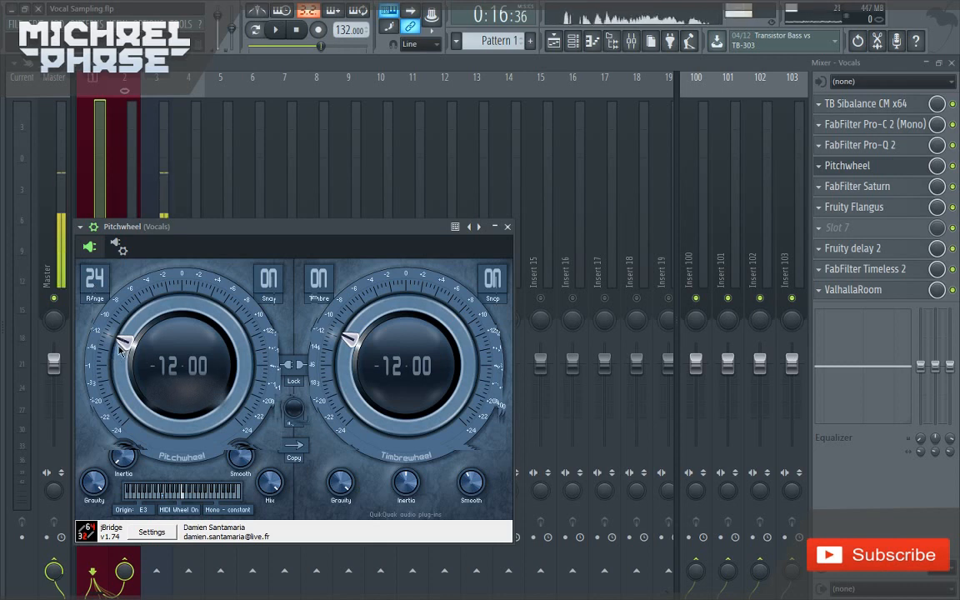
left_click(507, 227)
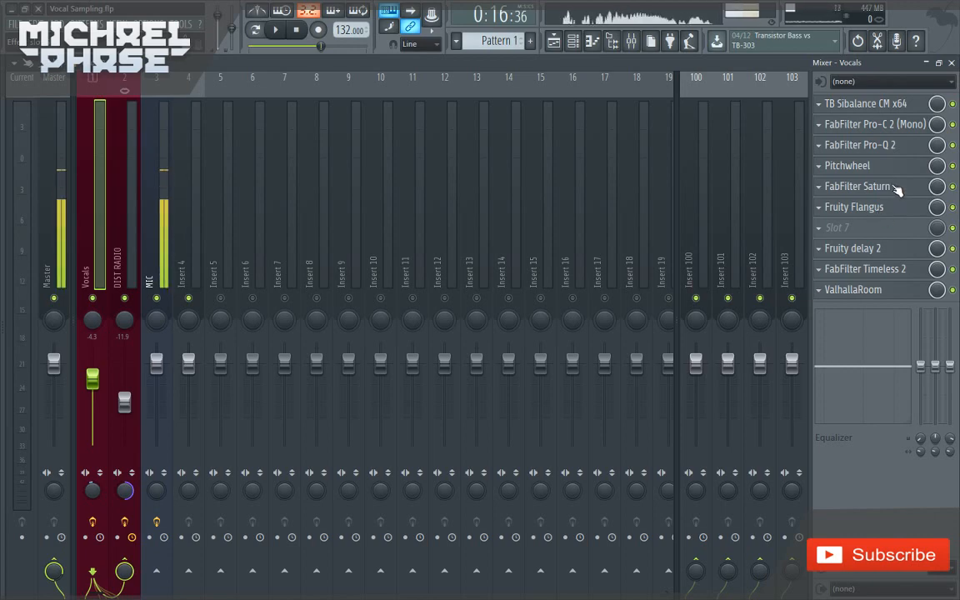
Examine the band and modulation settings of FabFilter Saturn on the Vocals track, and close the plugin
left_click(859, 186)
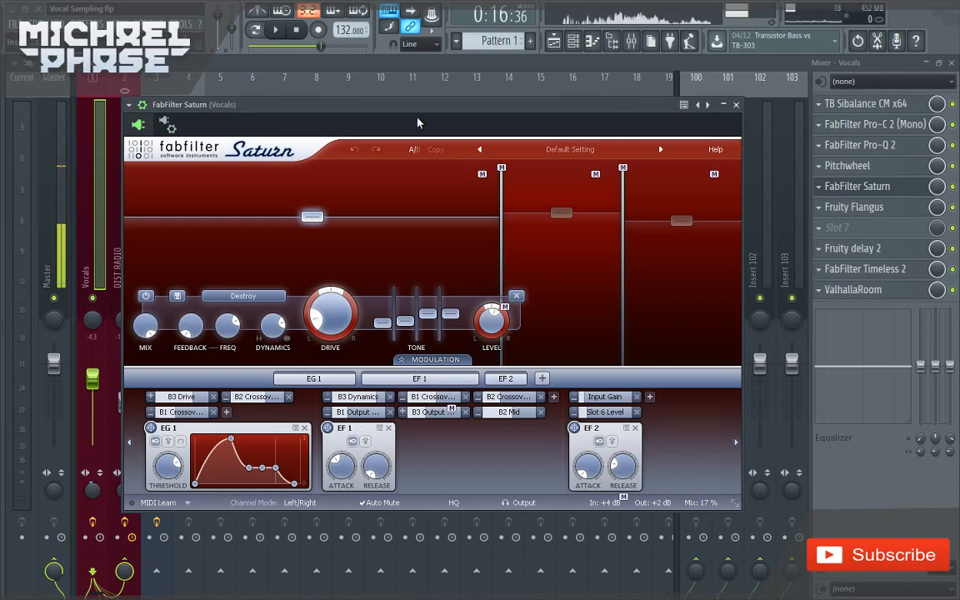
left_click_drag(397, 110, 228, 107)
left_click(567, 103)
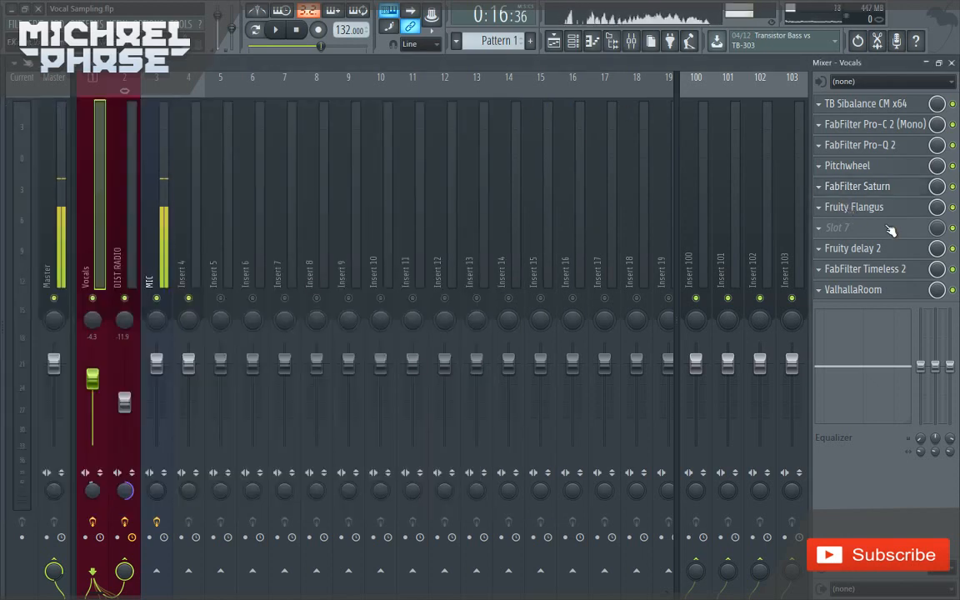
Disable every loaded effect on the Vocals mixer track, from TB Sibalance through ValhallaRoom
left_click(953, 207)
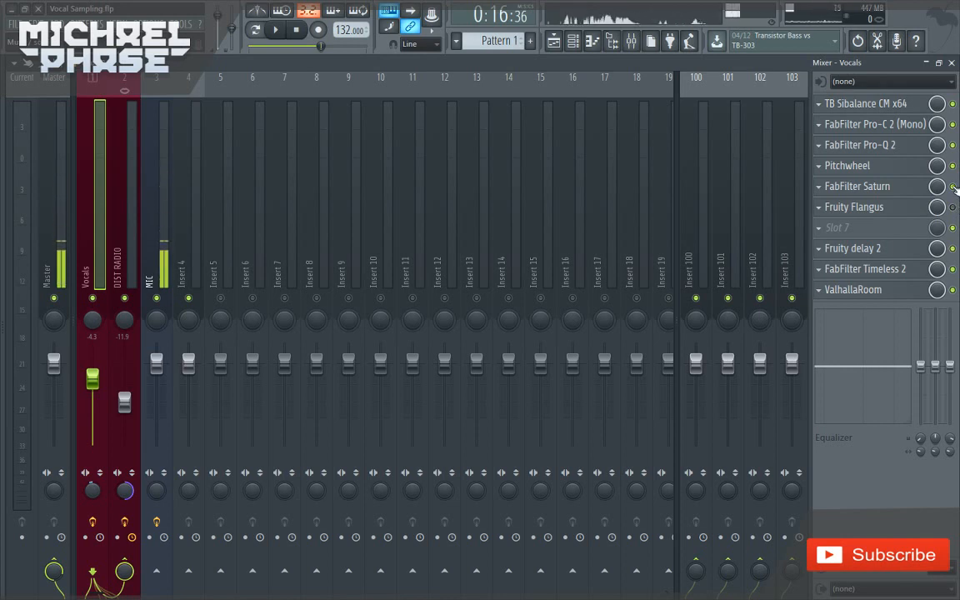
left_click(952, 186)
left_click(953, 166)
left_click(953, 145)
left_click(953, 124)
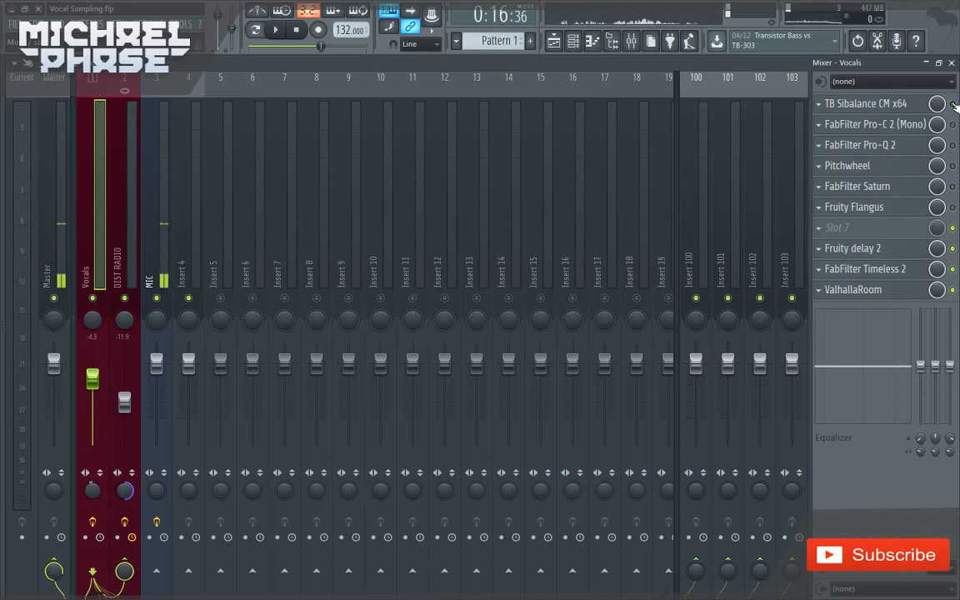
left_click(952, 103)
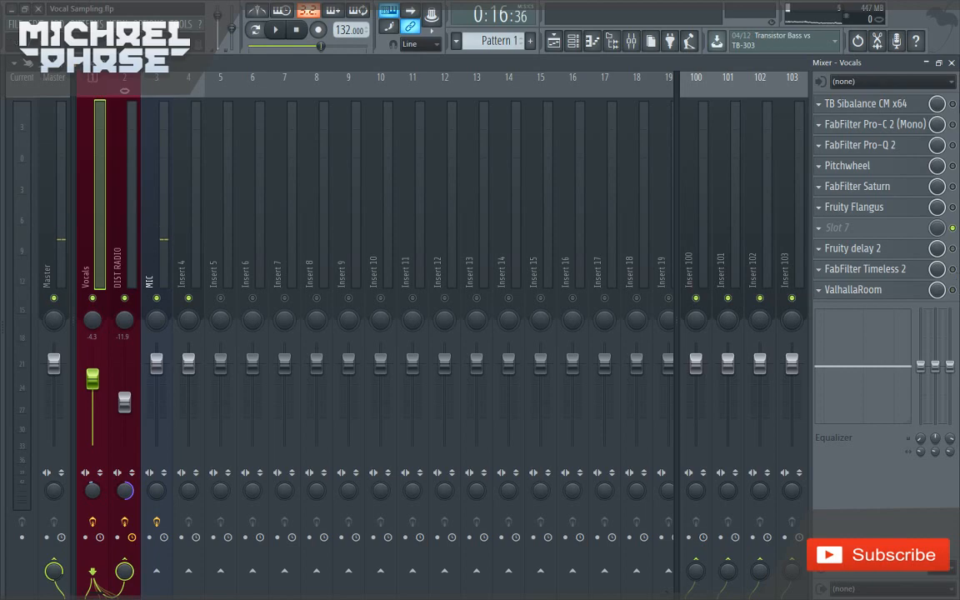
Play the first vocal clip on Track 1 from the start of the playlist without effects, and stop playback
left_click(951, 62)
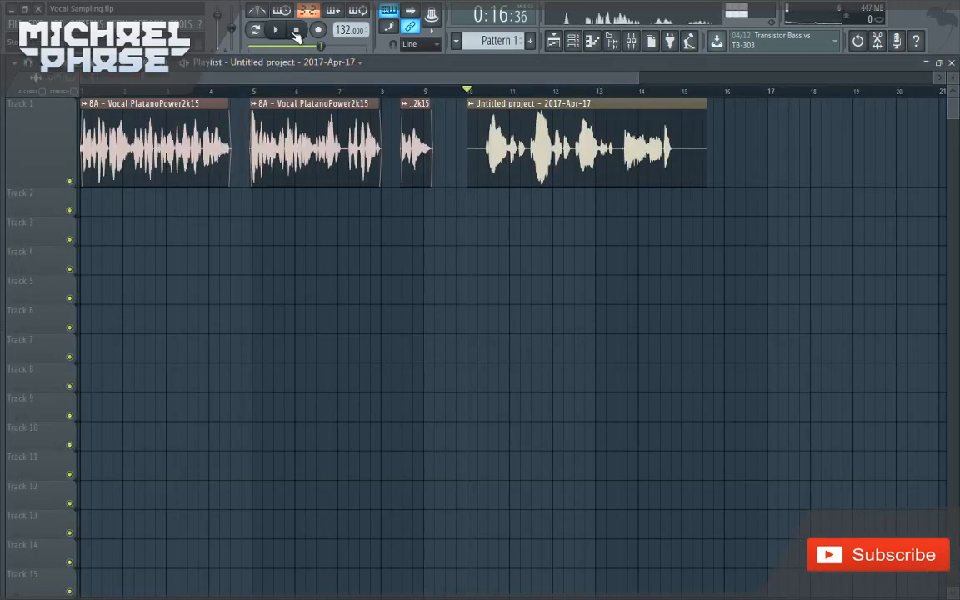
left_click(296, 31)
key("space")
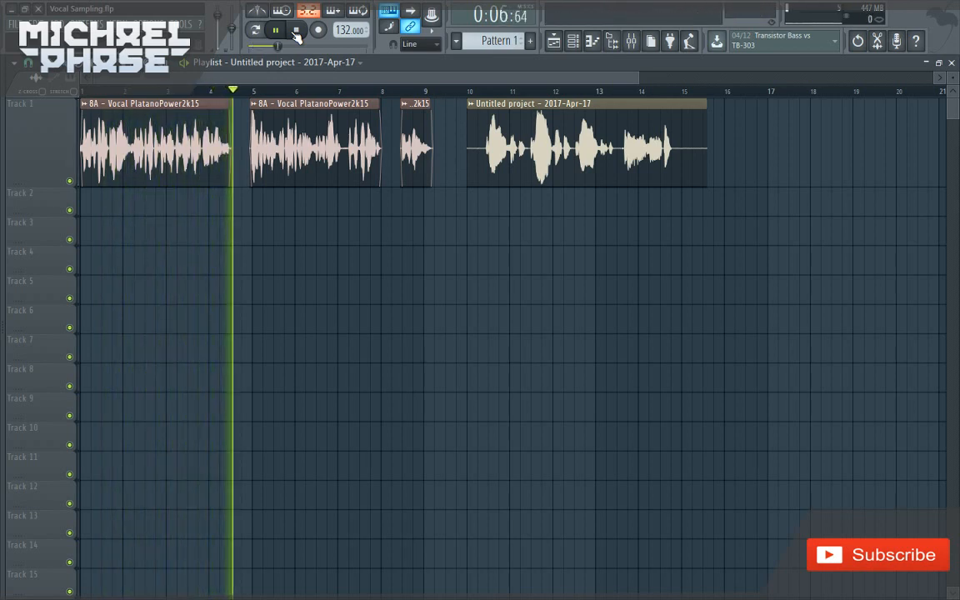
left_click(295, 32)
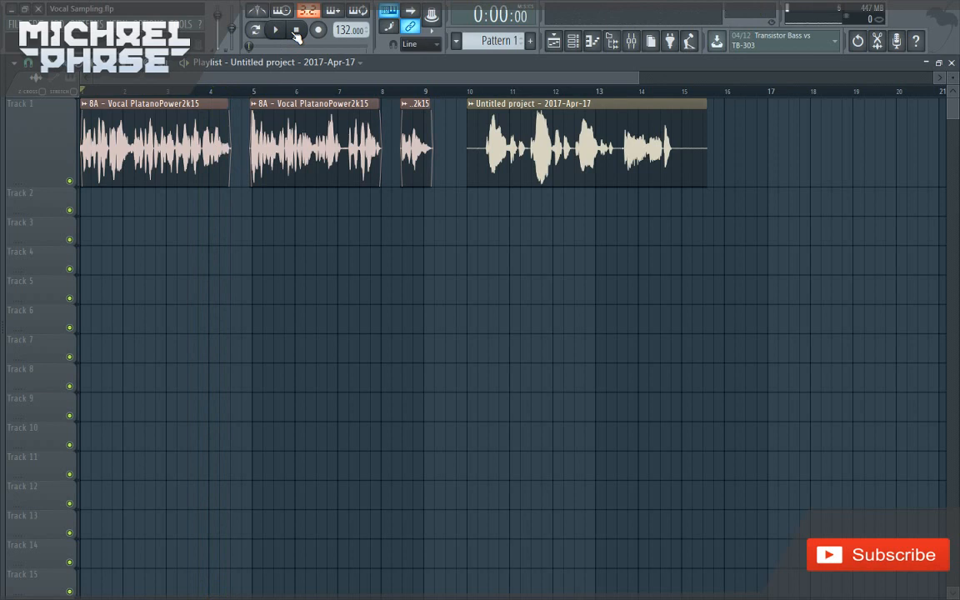
Enable all loaded effects on the Vocals mixer track again, from TB Sibalance through ValhallaRoom
left_click(632, 42)
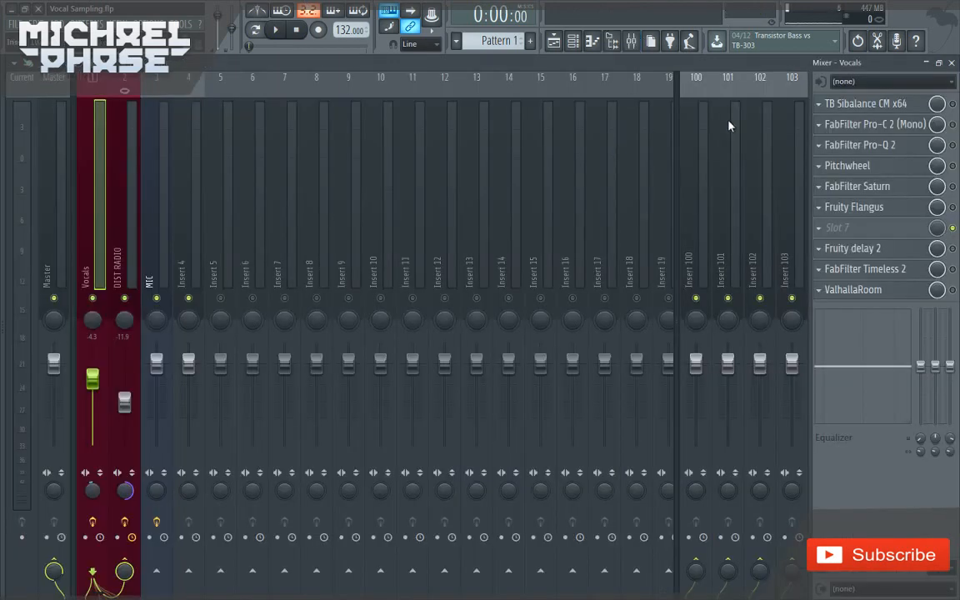
left_click(953, 208)
left_click(953, 186)
left_click(953, 166)
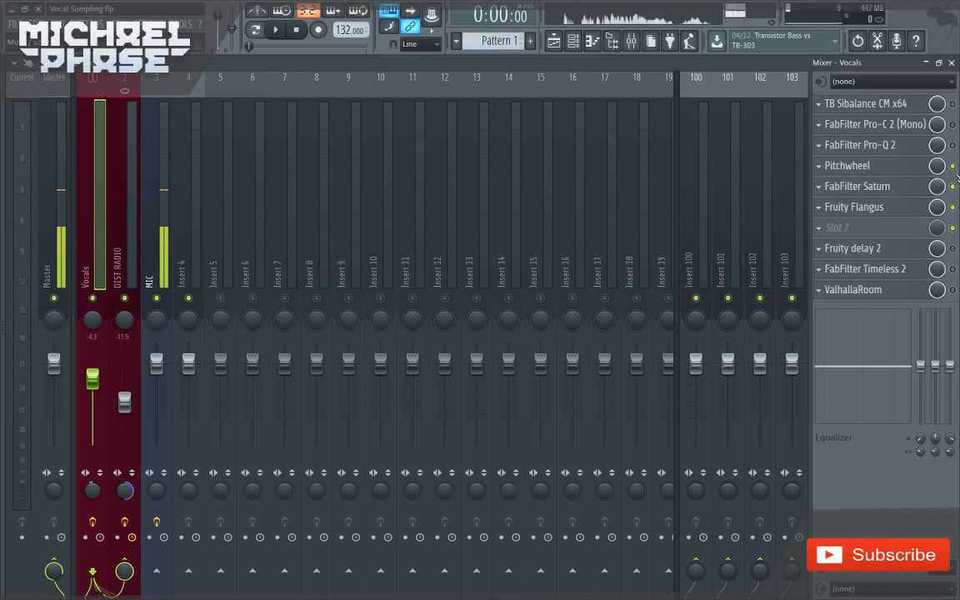
left_click(953, 145)
left_click(953, 125)
left_click(952, 103)
left_click(952, 249)
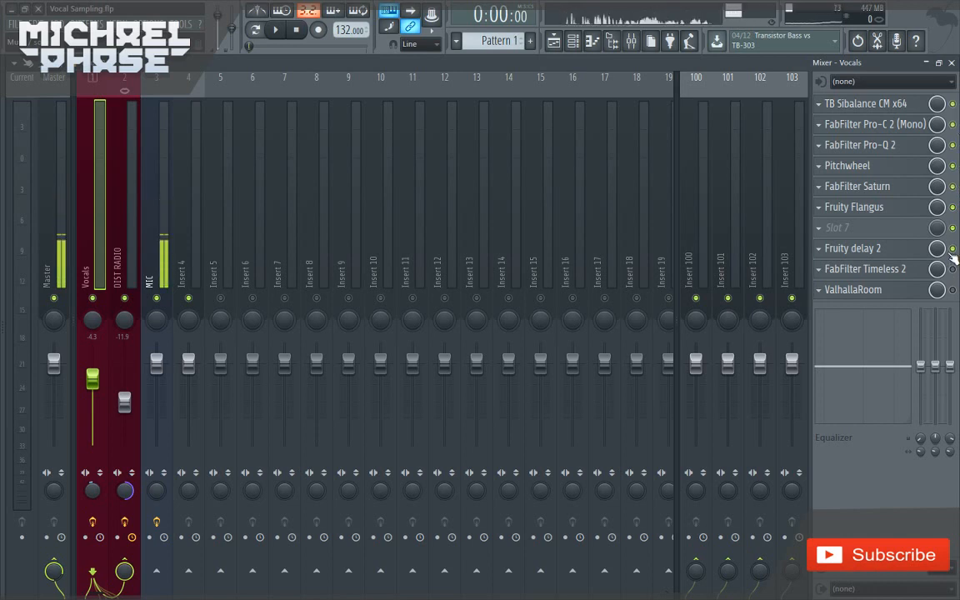
left_click(952, 289)
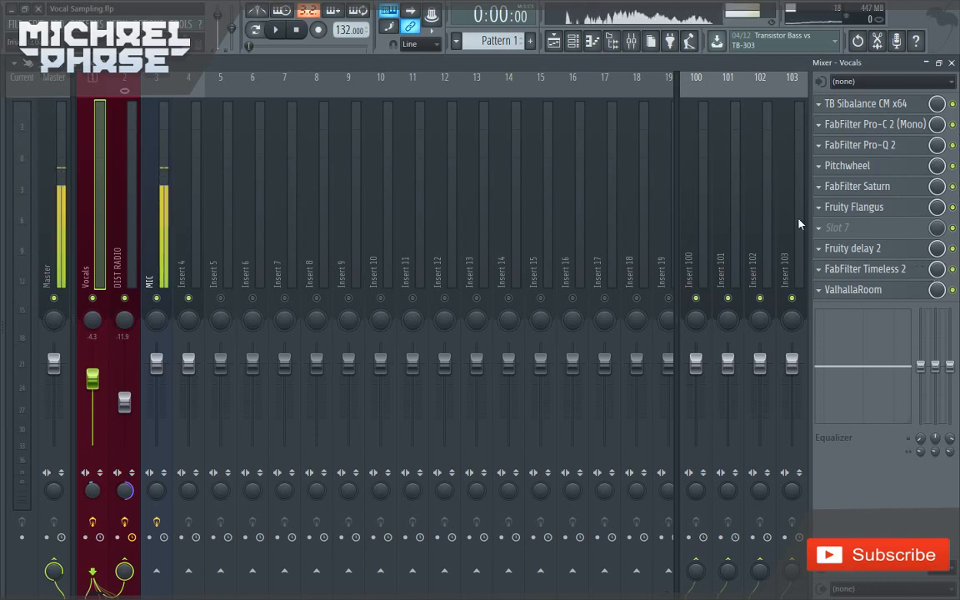
Examine the Fruity delay 2 and FabFilter Timeless 2 settings on the Vocals track, and close the Timeless 2 window
left_click(857, 249)
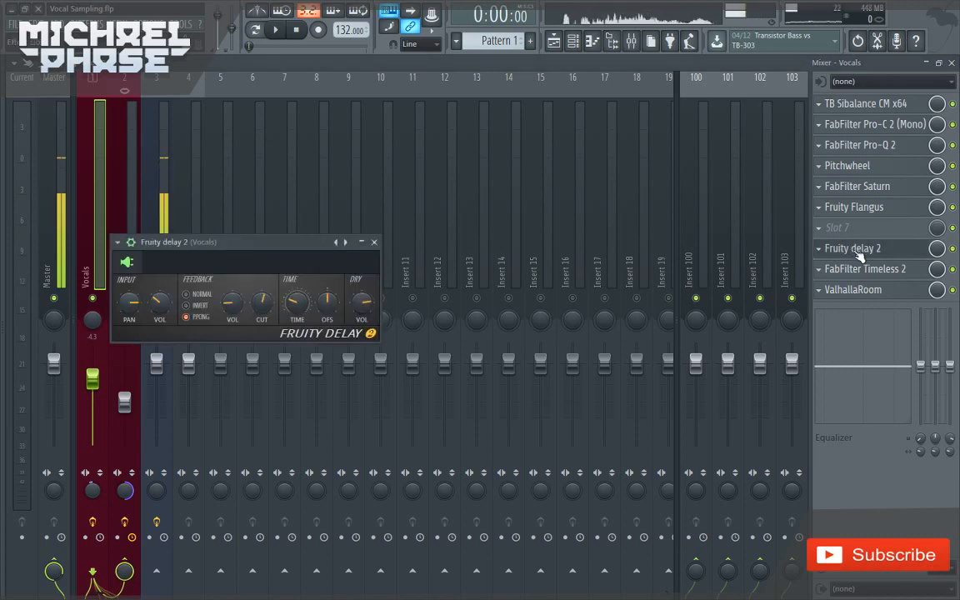
left_click_drag(271, 242, 407, 237)
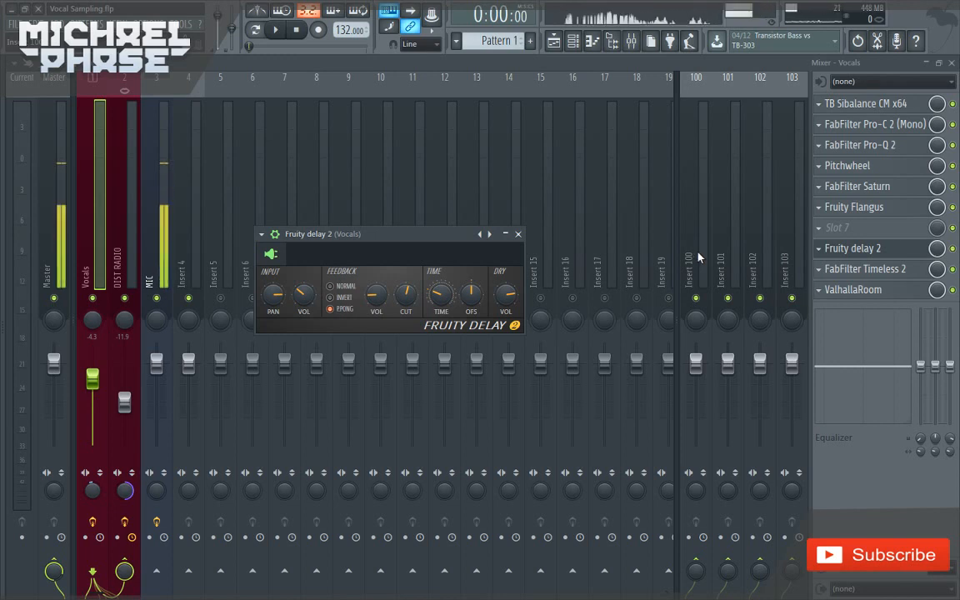
left_click(864, 269)
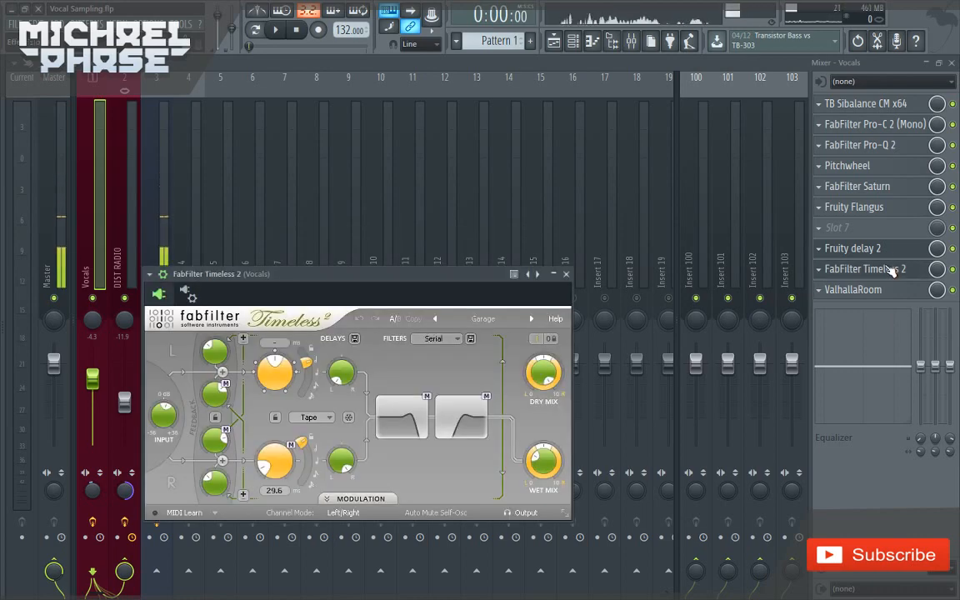
left_click_drag(341, 287, 440, 317)
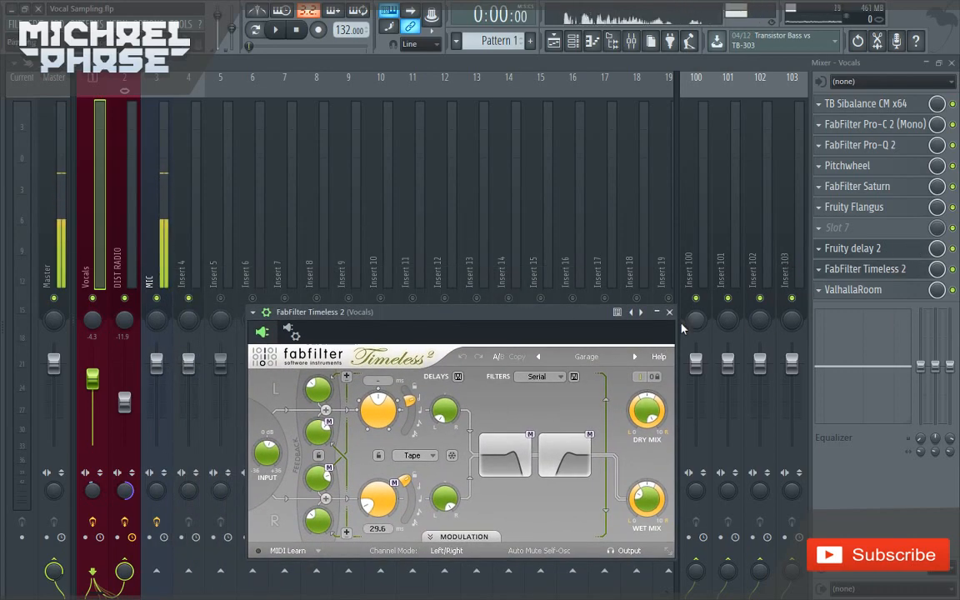
left_click(669, 312)
Examine the late reverb settings of ValhallaRoom on the Vocals track, and close the remaining plugin windows
left_click(852, 291)
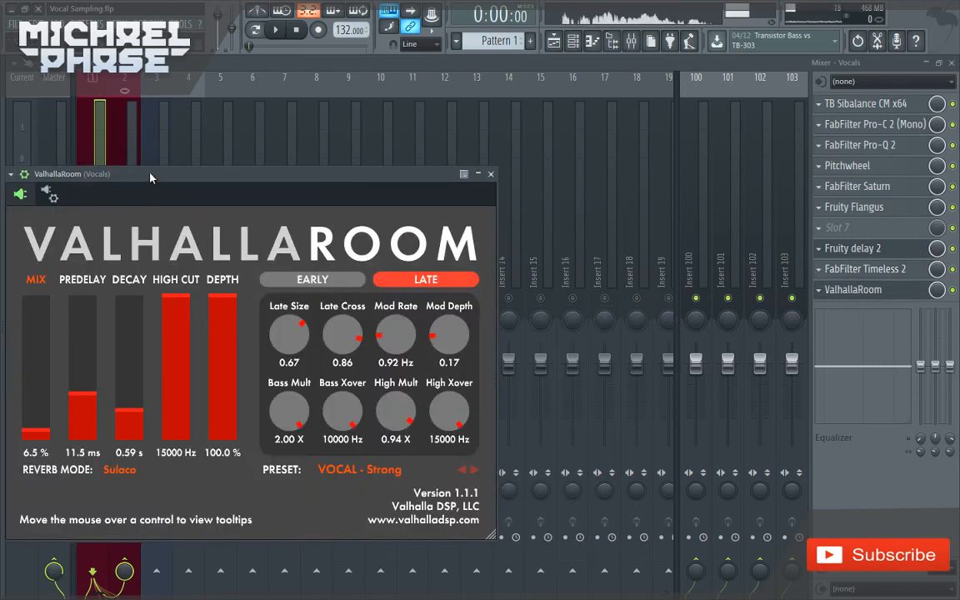
left_click_drag(150, 177, 383, 189)
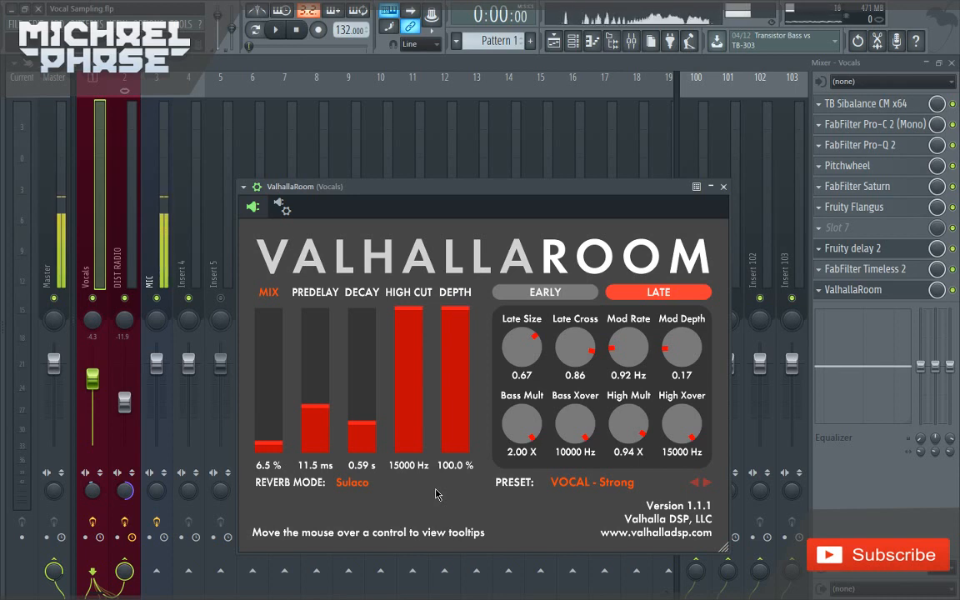
left_click(724, 187)
left_click(517, 233)
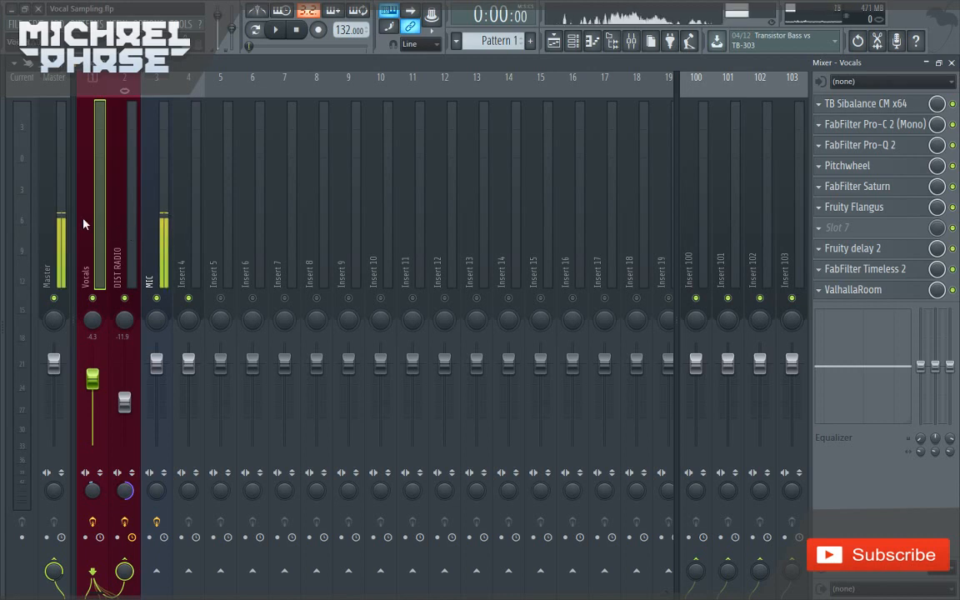
View the effects on the DIST RADIO track, return to Vocals, and play the processed vocals for a few seconds
left_click(123, 223)
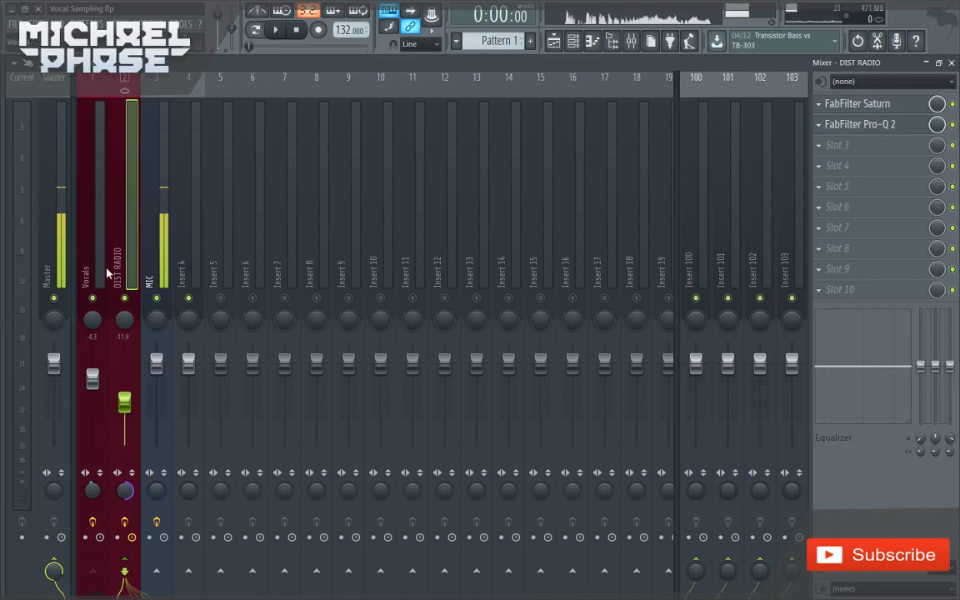
left_click(92, 223)
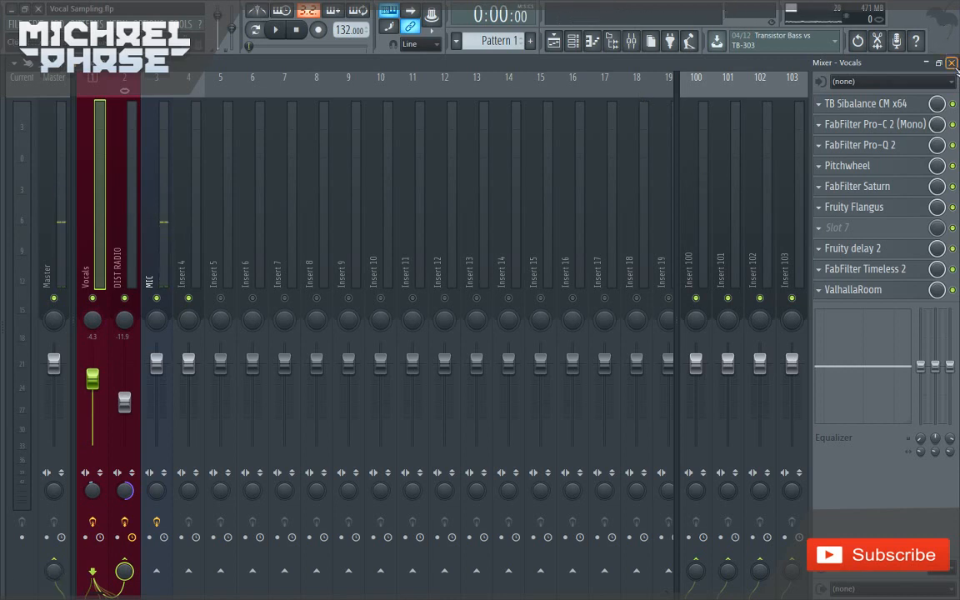
key("space")
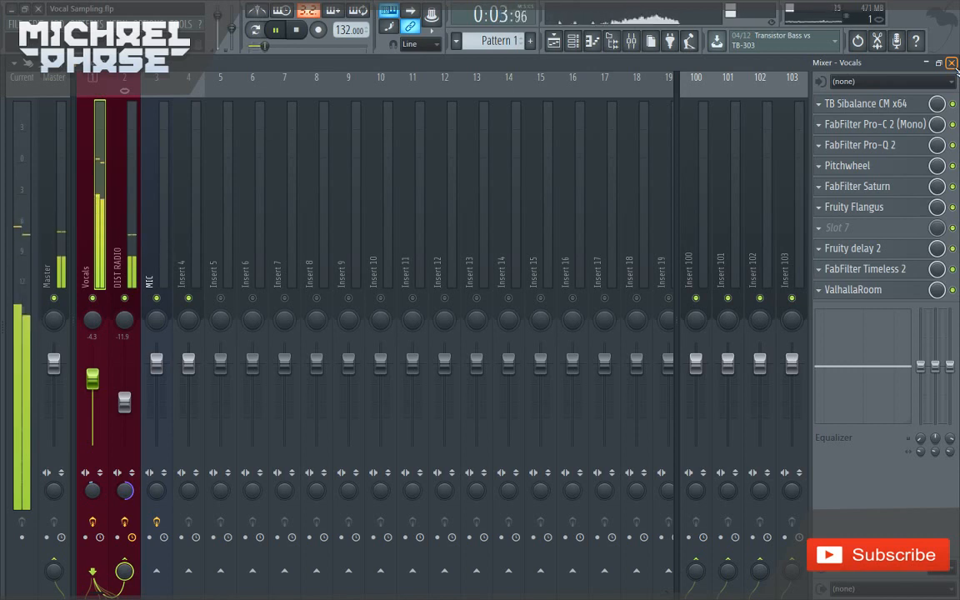
key("space")
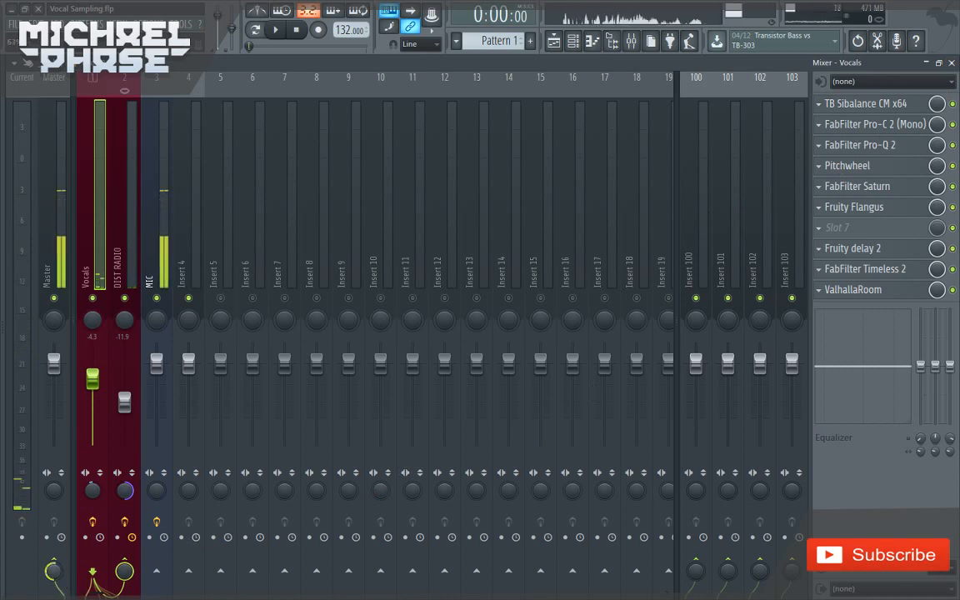
Examine the middle band's Clean Tube settings in FabFilter Saturn on the DIST RADIO track, and close the plugin
left_click(124, 208)
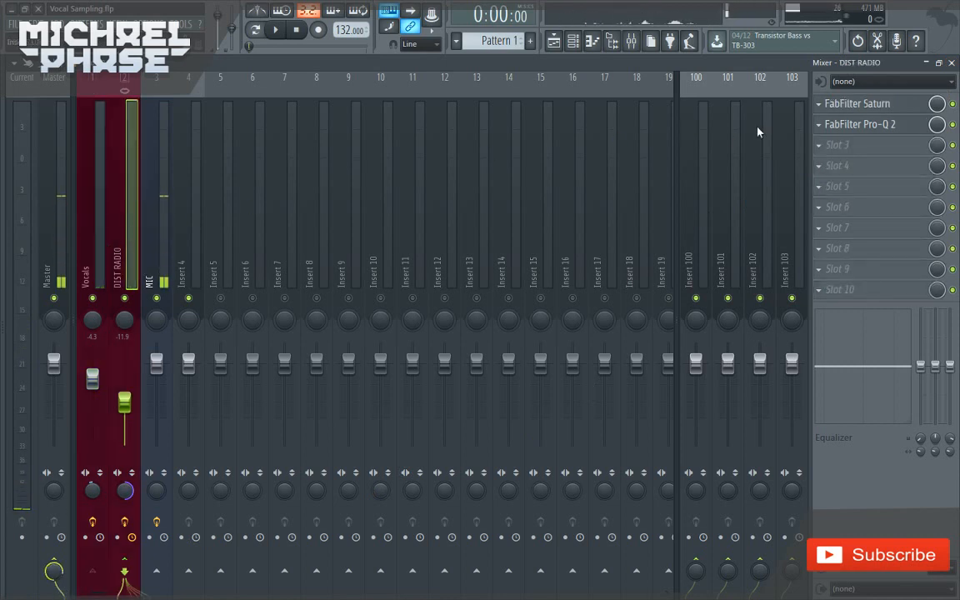
left_click(885, 124)
left_click(907, 129)
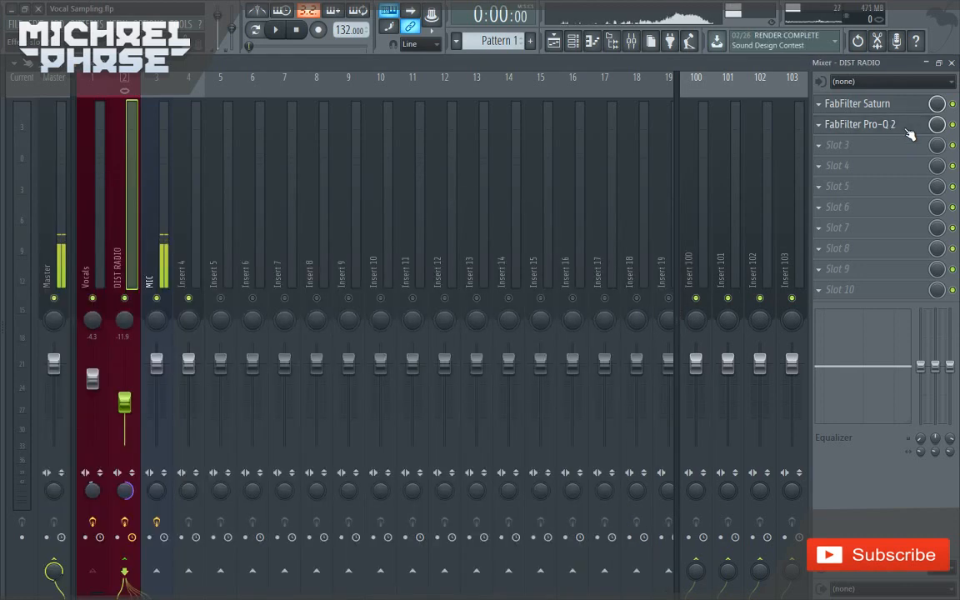
left_click(900, 103)
left_click(509, 313)
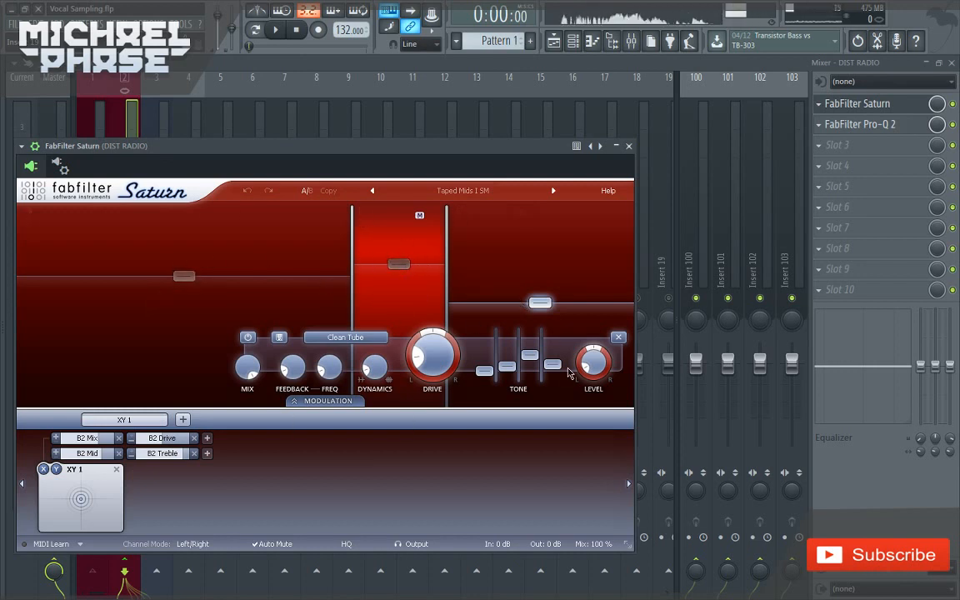
left_click(629, 146)
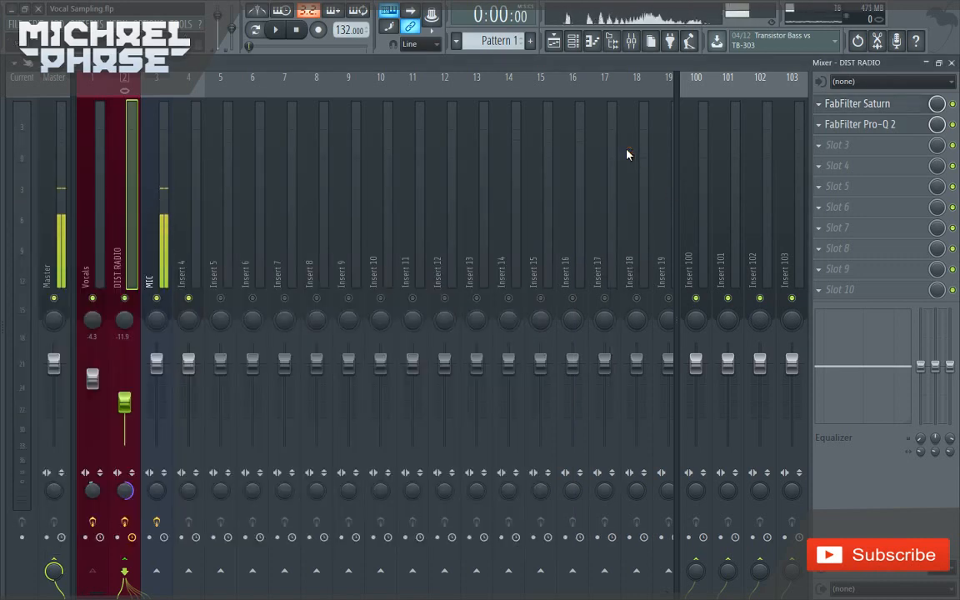
Examine DIST RADIO's FabFilter Pro-Q 2 curve, bypassing and re-enabling the 282.86 Hz bell band, and return to the Vocals track
left_click(899, 126)
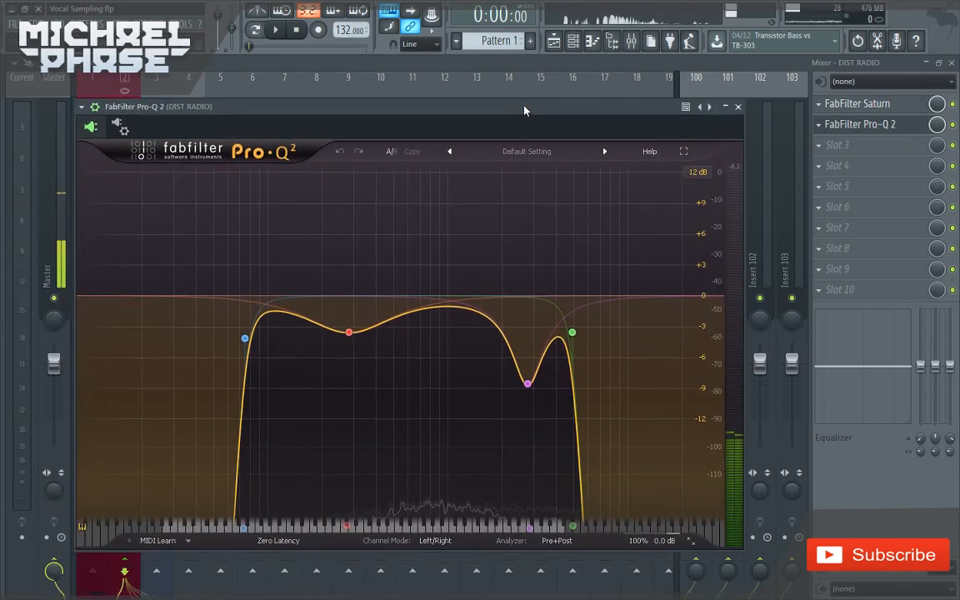
left_click_drag(524, 111, 540, 82)
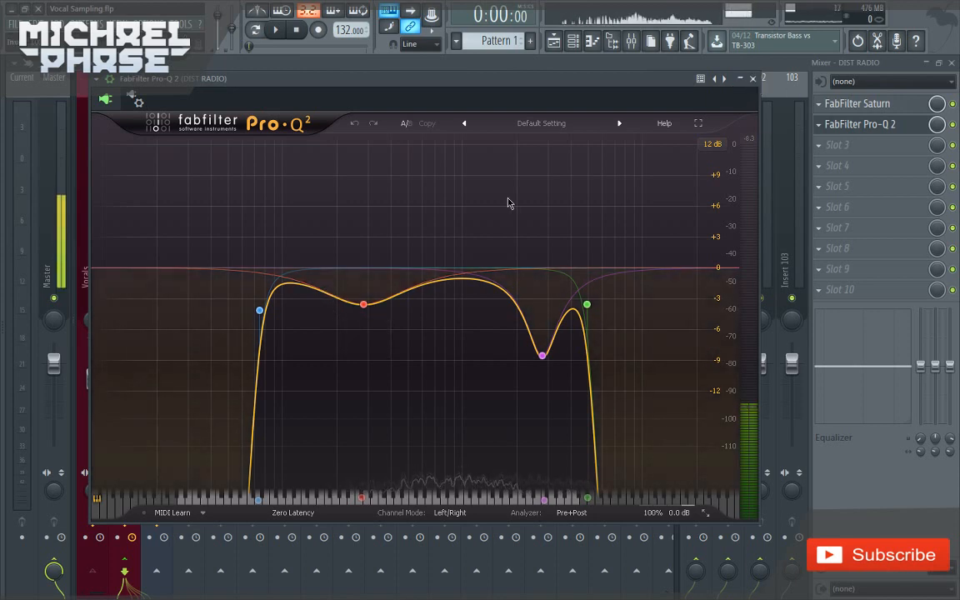
left_click(367, 310)
left_click(367, 307, "alt")
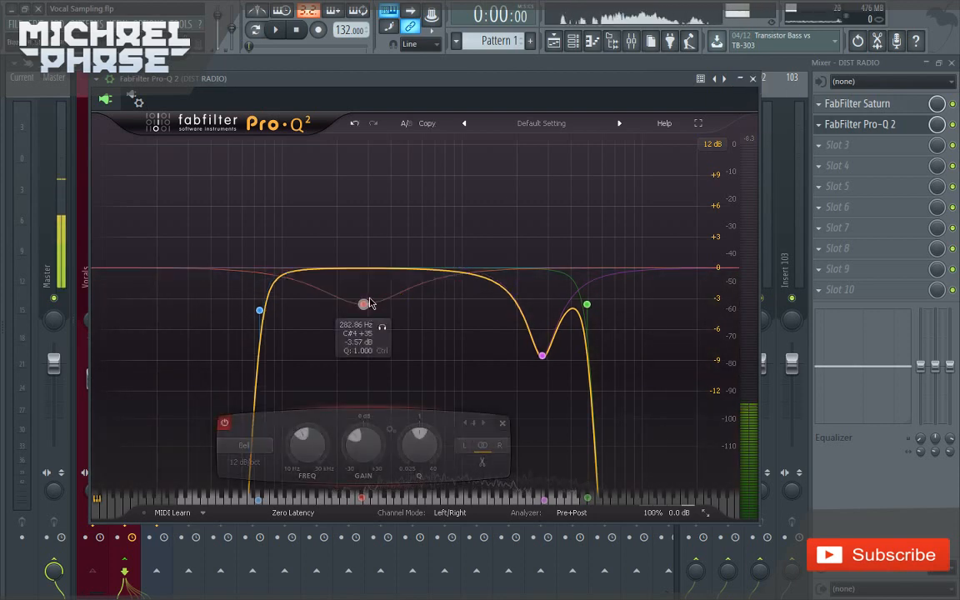
left_click(383, 309, "alt")
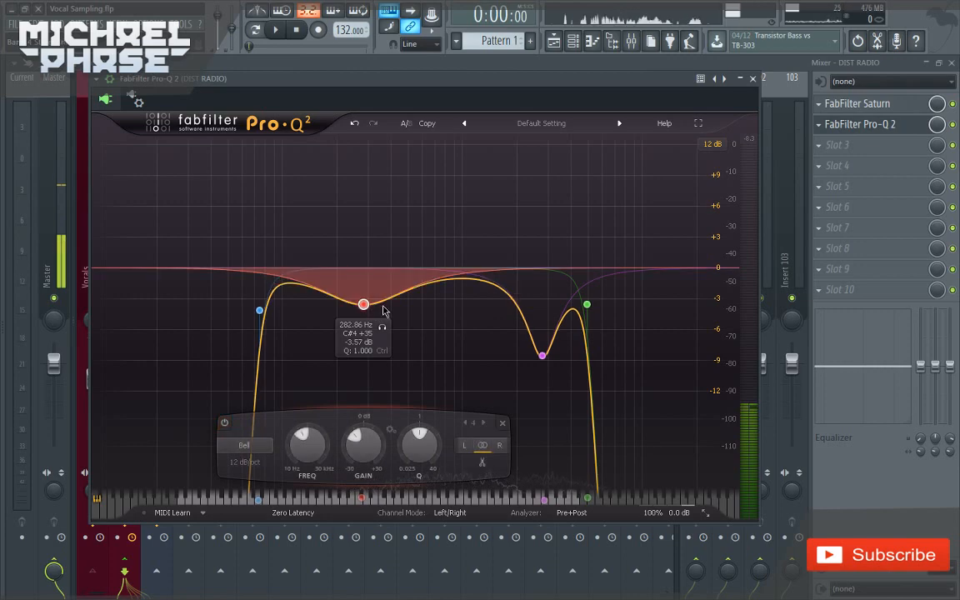
left_click(752, 80)
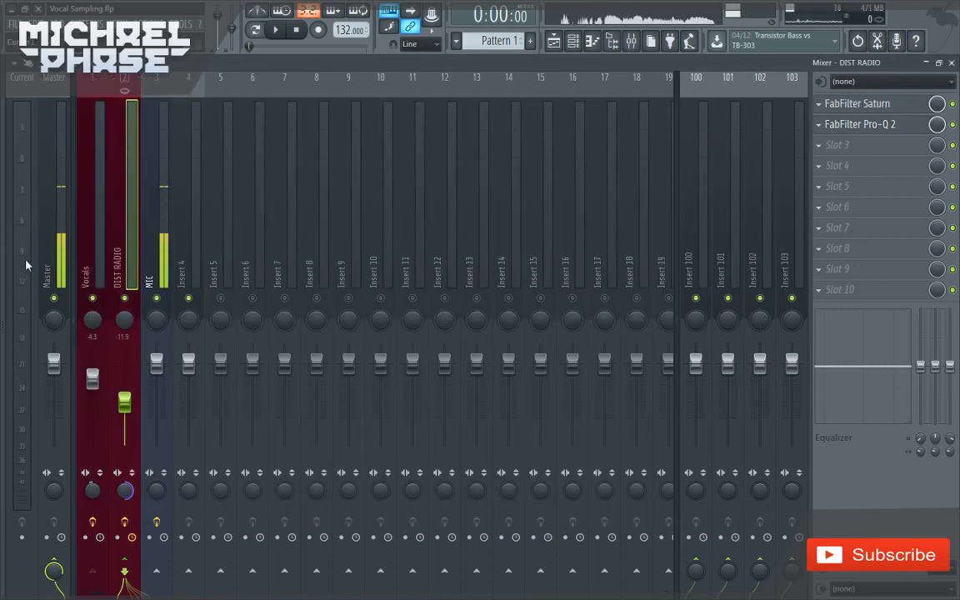
left_click(97, 257)
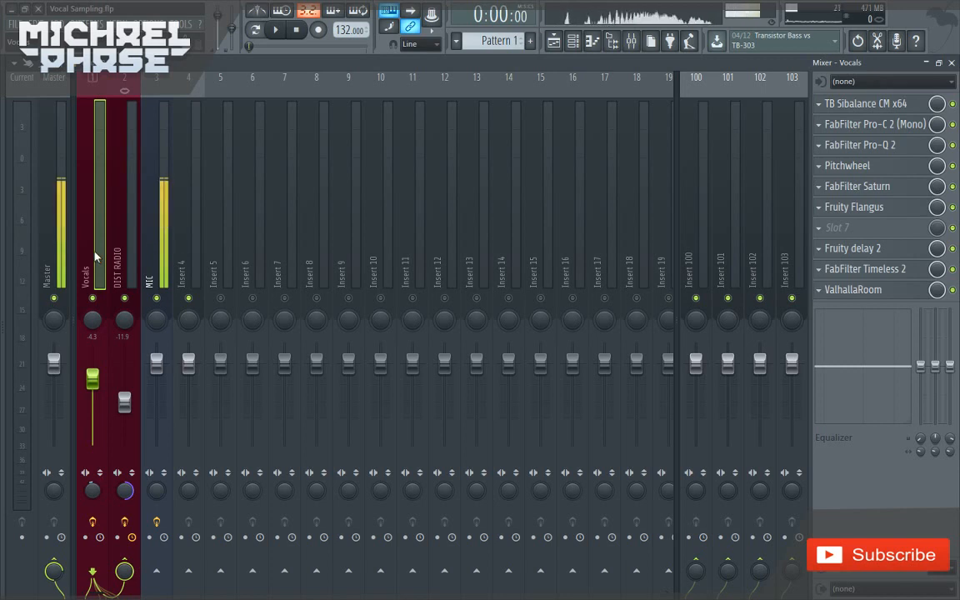